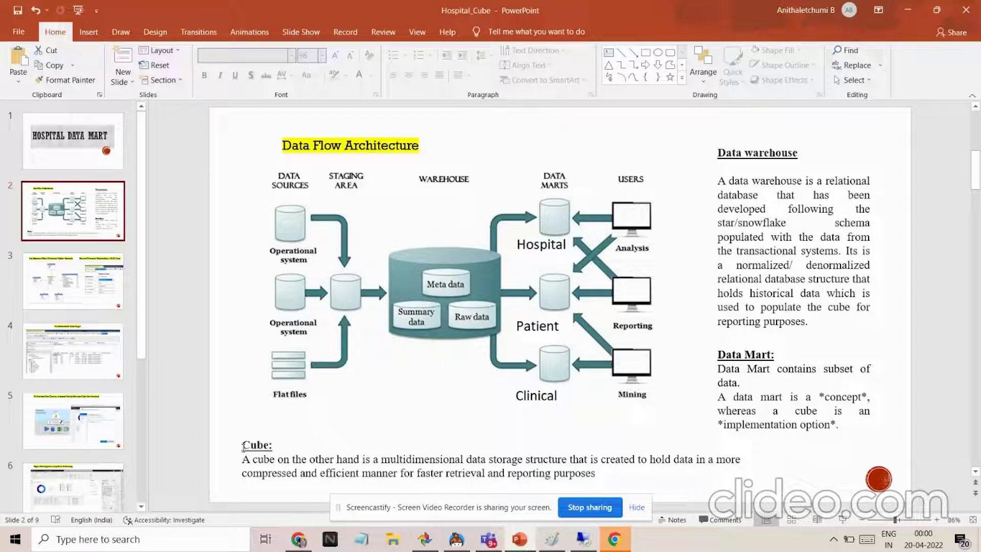
- Highlight the Cube definition paragraph, move to the star schema slide, and switch to the remote session
{"action": "left_click_drag", "start_coordinate": [243, 446], "coordinate": [599, 476]}
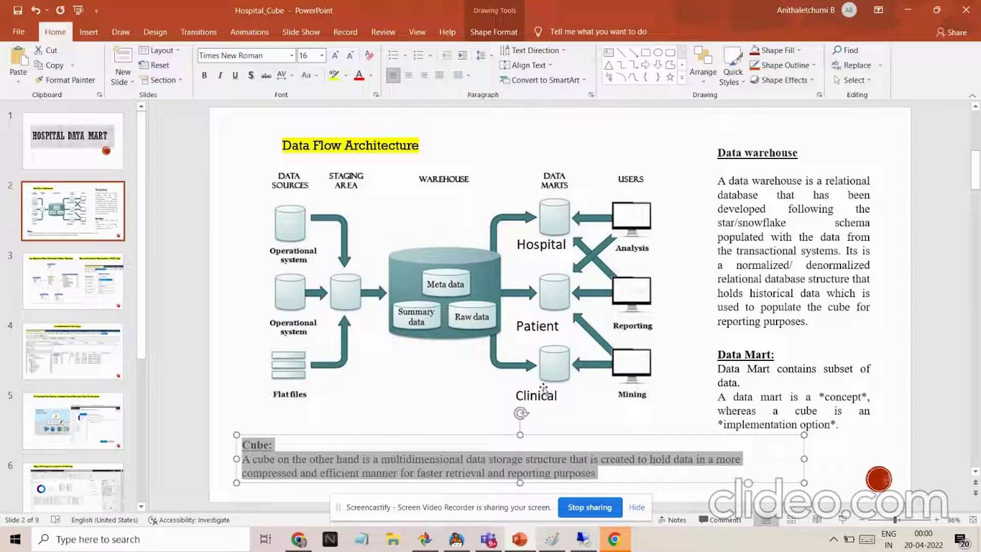
{"action": "left_click", "coordinate": [100, 267]}
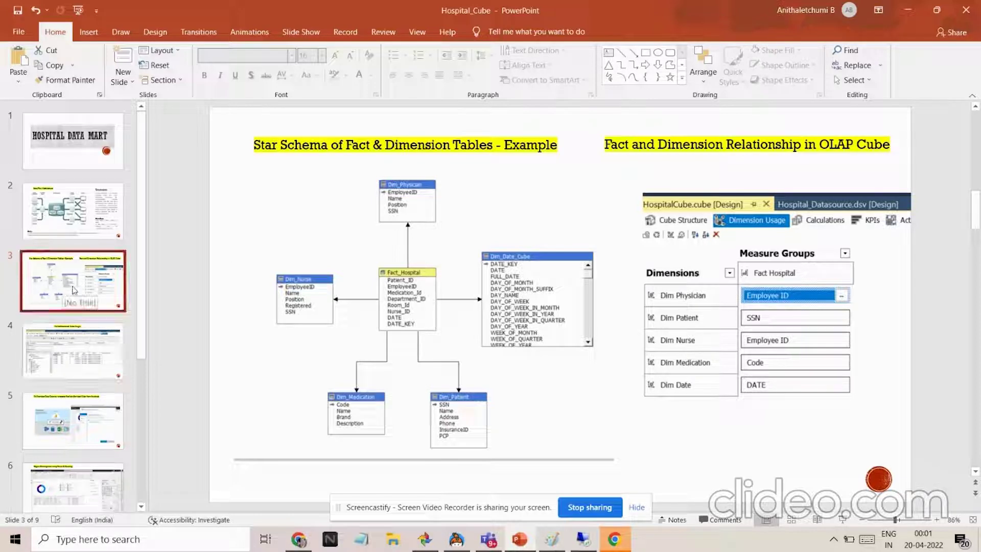
{"action": "left_click", "coordinate": [593, 541]}
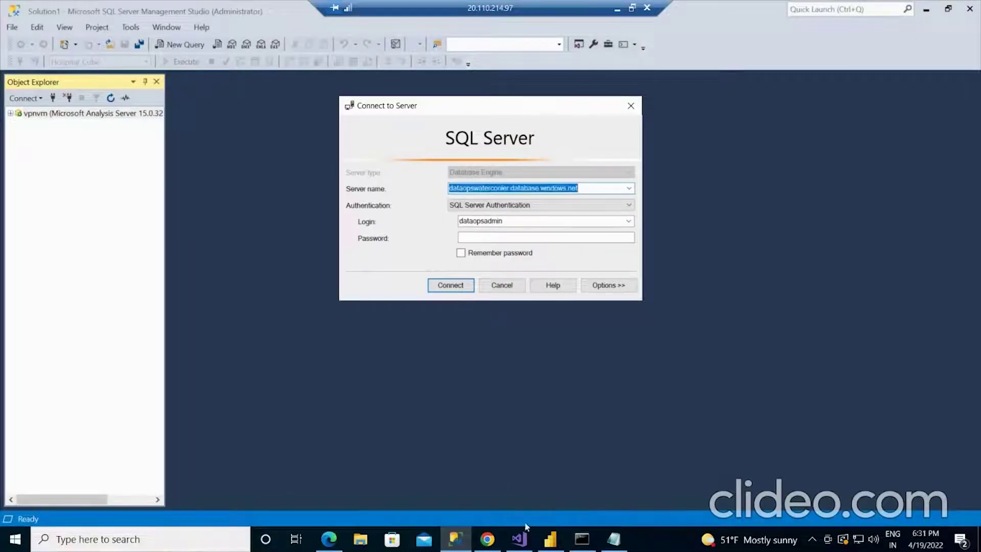
- Inspect the HospitalDB data source and Hospital_Datasource view, then open the HospitalCube cube browser
{"action": "left_click", "coordinate": [520, 538]}
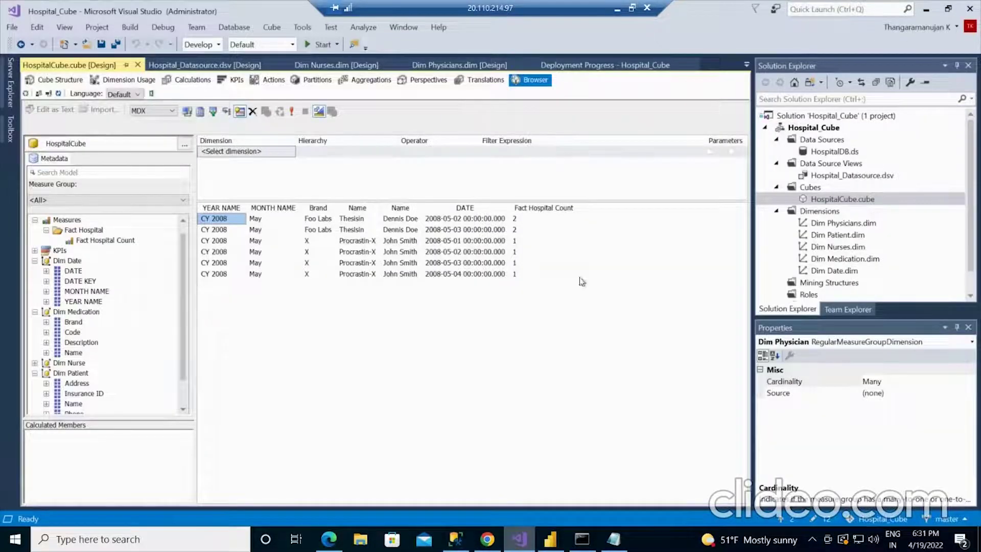
{"action": "double_click", "coordinate": [835, 152]}
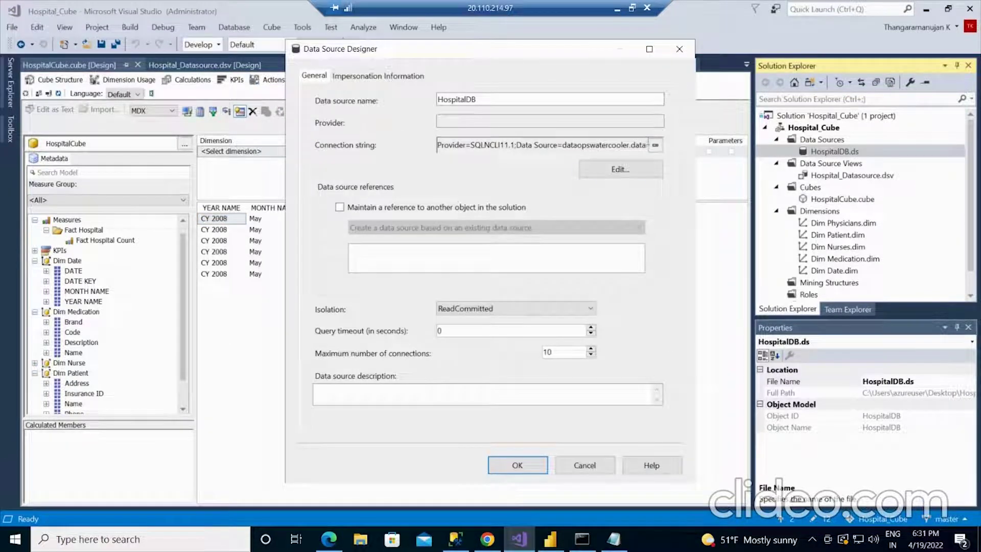
{"action": "left_click", "coordinate": [582, 466]}
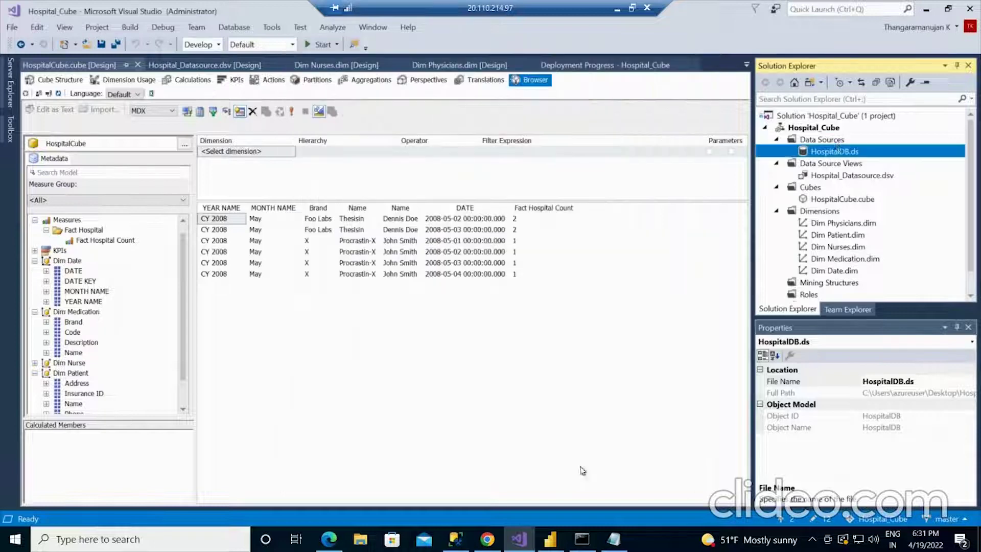
{"action": "double_click", "coordinate": [839, 176]}
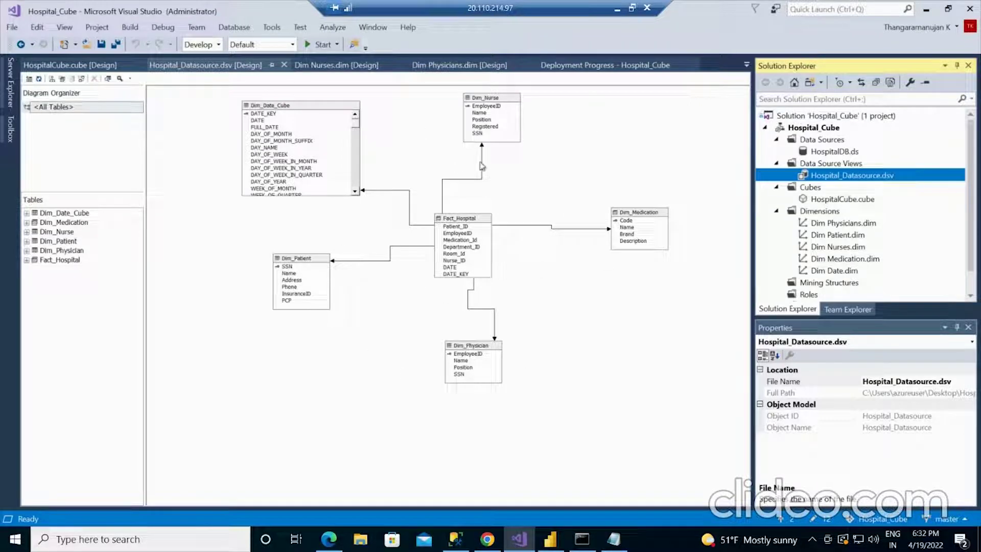
{"action": "left_click", "coordinate": [831, 225]}
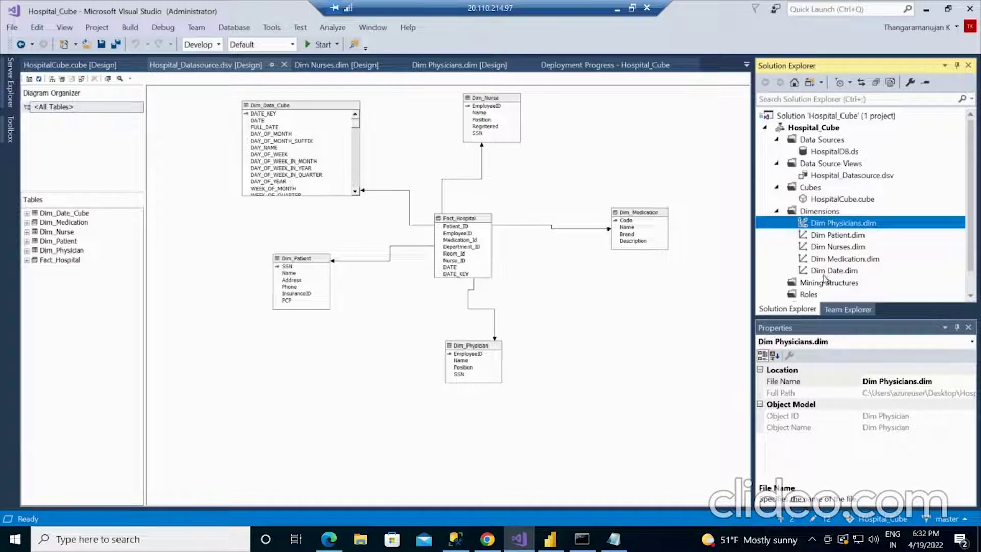
{"action": "double_click", "coordinate": [833, 199]}
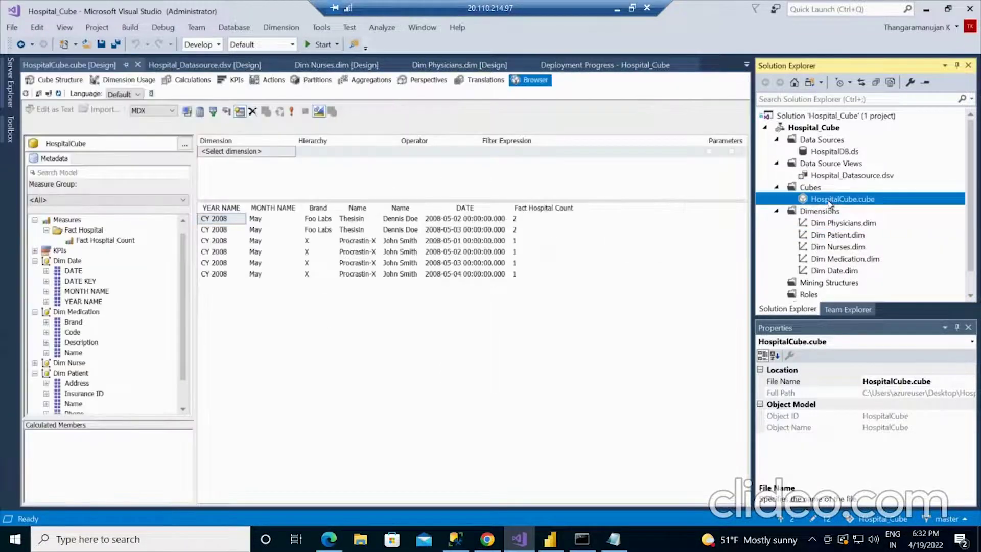
- Add Dim Nurse Employee ID to the HospitalCube results, rerun the query, and minimize Remote Desktop
{"action": "left_click", "coordinate": [35, 261]}
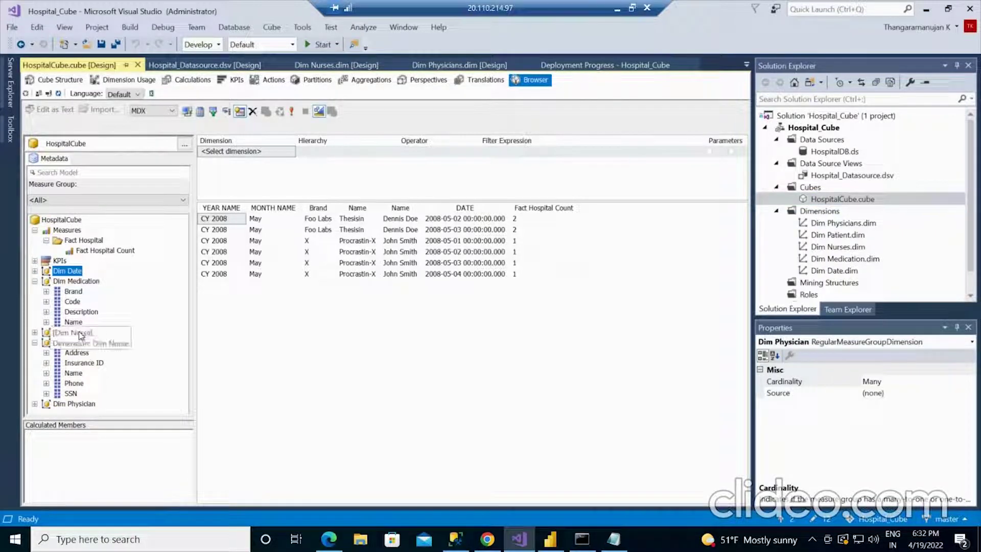
{"action": "left_click", "coordinate": [34, 271]}
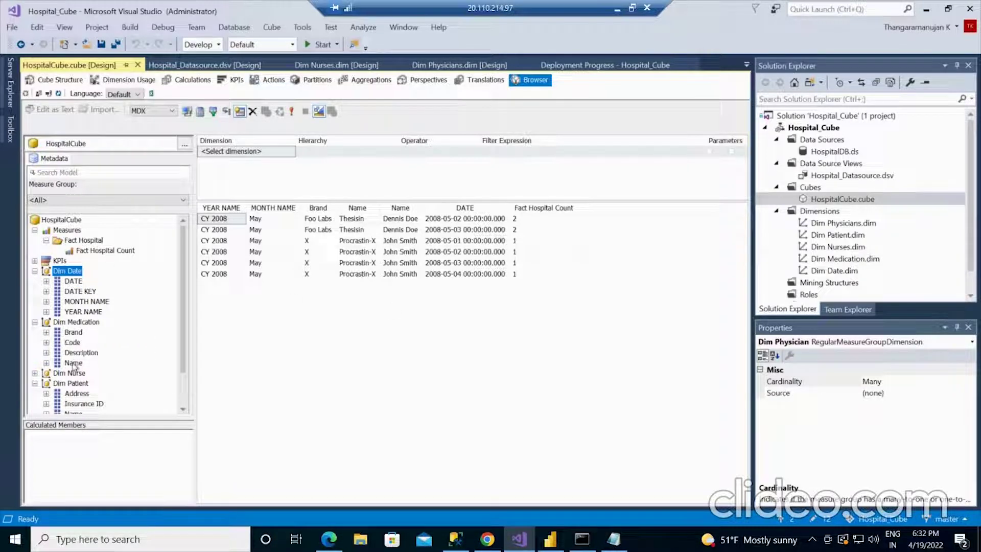
{"action": "left_click", "coordinate": [35, 373]}
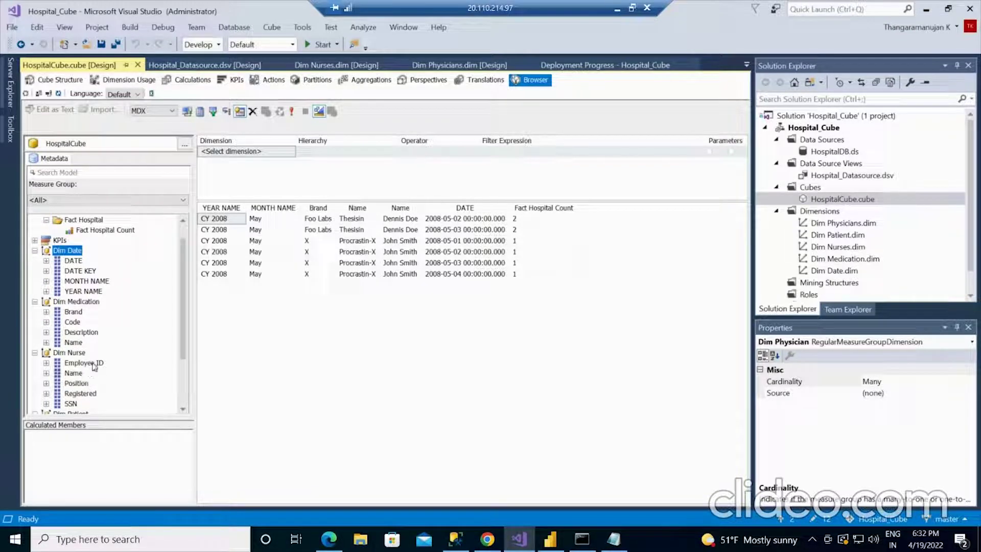
{"action": "left_click_drag", "start_coordinate": [93, 366], "coordinate": [480, 286]}
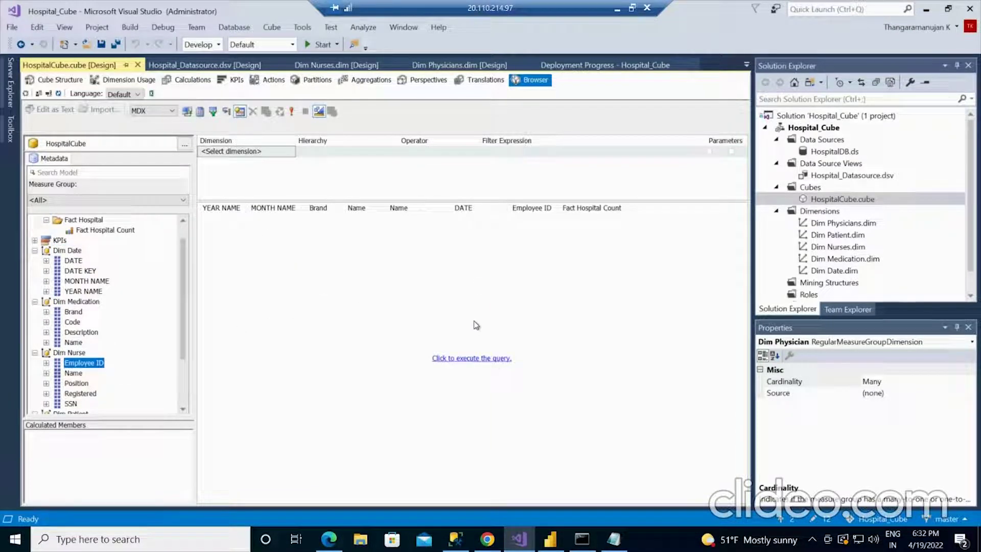
{"action": "left_click", "coordinate": [468, 363]}
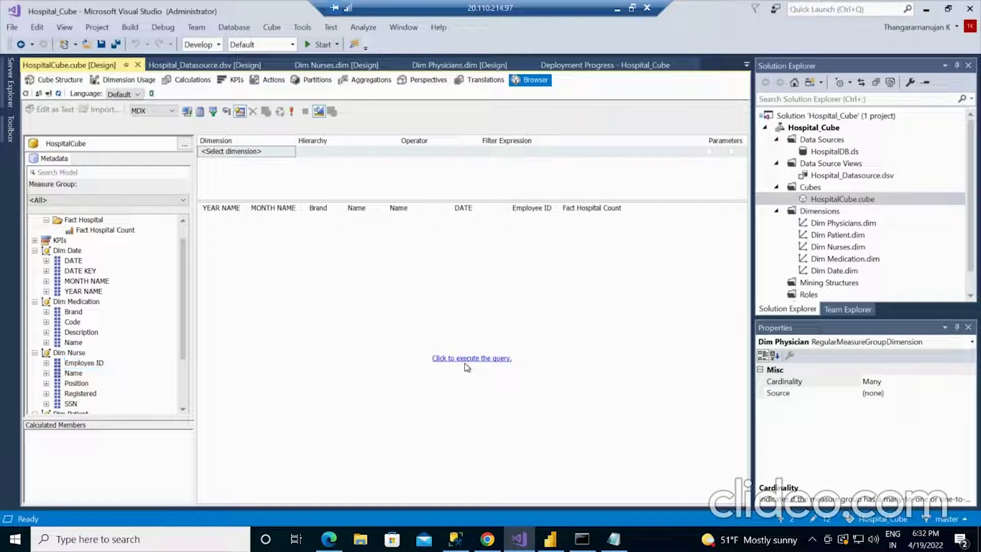
{"action": "left_click", "coordinate": [463, 364]}
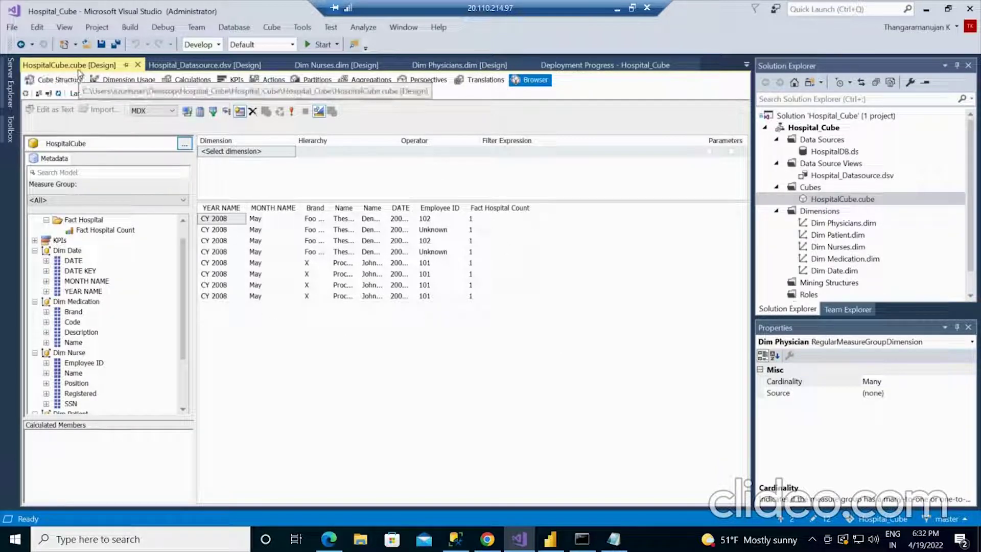
{"action": "left_click", "coordinate": [619, 9]}
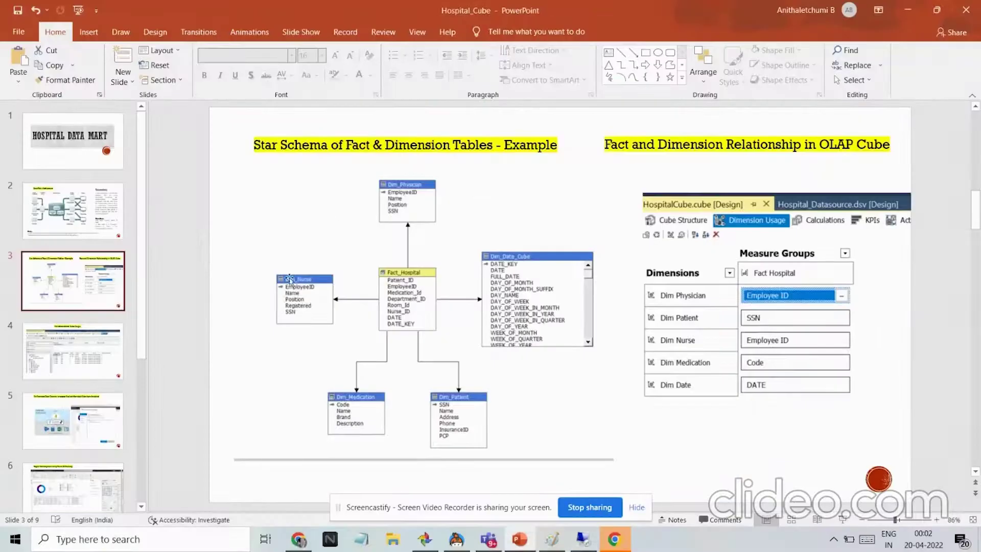
- Show slide 5, On Premises Data Gateway, then return to the remote Visual Studio session
{"action": "left_click", "coordinate": [76, 438]}
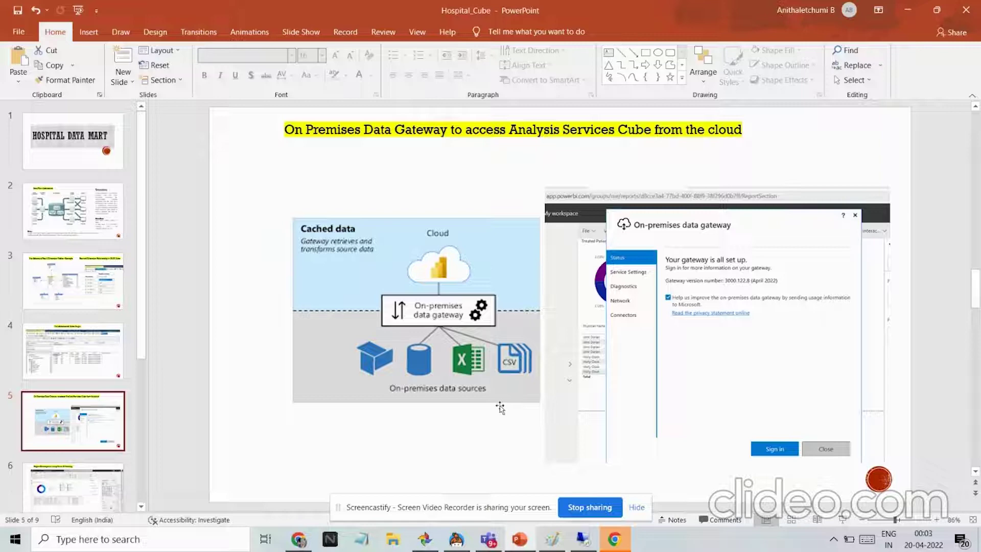
{"action": "left_click", "coordinate": [583, 538]}
{"action": "mouse_move", "coordinate": [581, 541]}
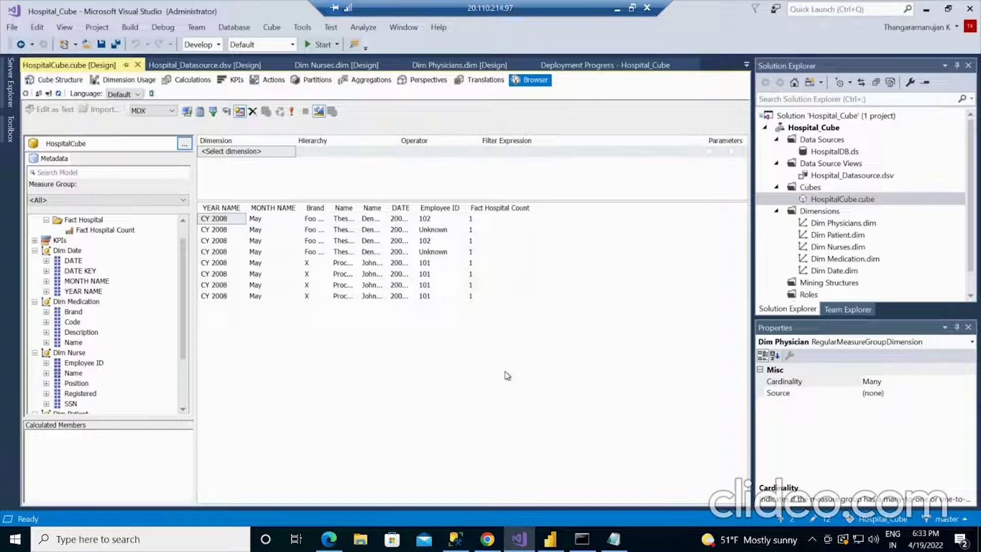
- Launch the On-premises data gateway app, then show slide 6 and return to the remote session
{"action": "left_click", "coordinate": [3, 544]}
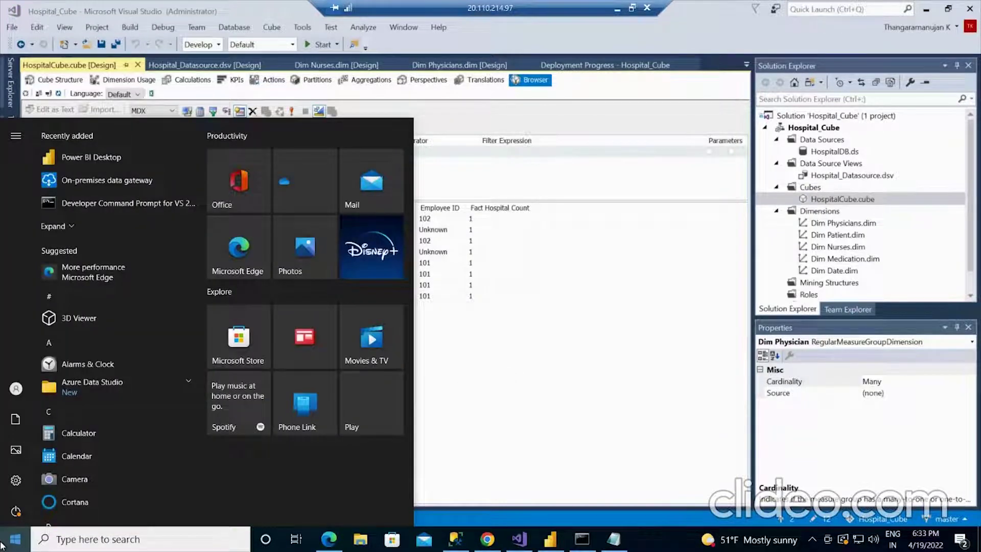
{"action": "left_click", "coordinate": [104, 182]}
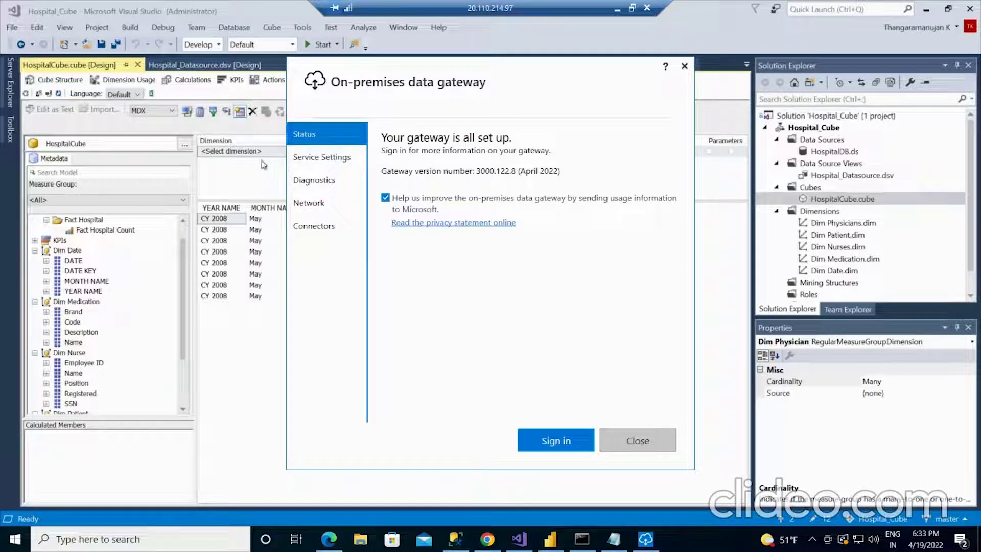
{"action": "left_click", "coordinate": [616, 8]}
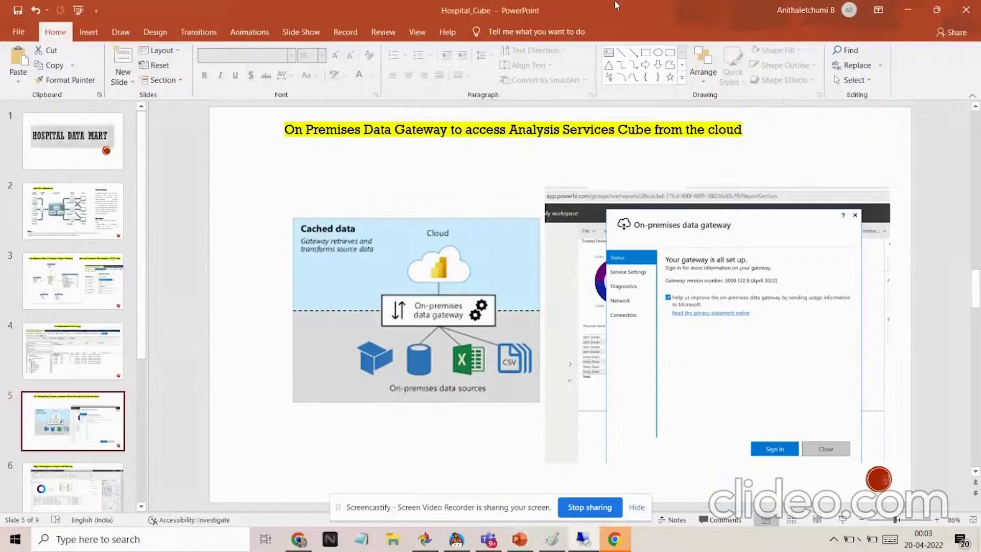
{"action": "left_click", "coordinate": [72, 481]}
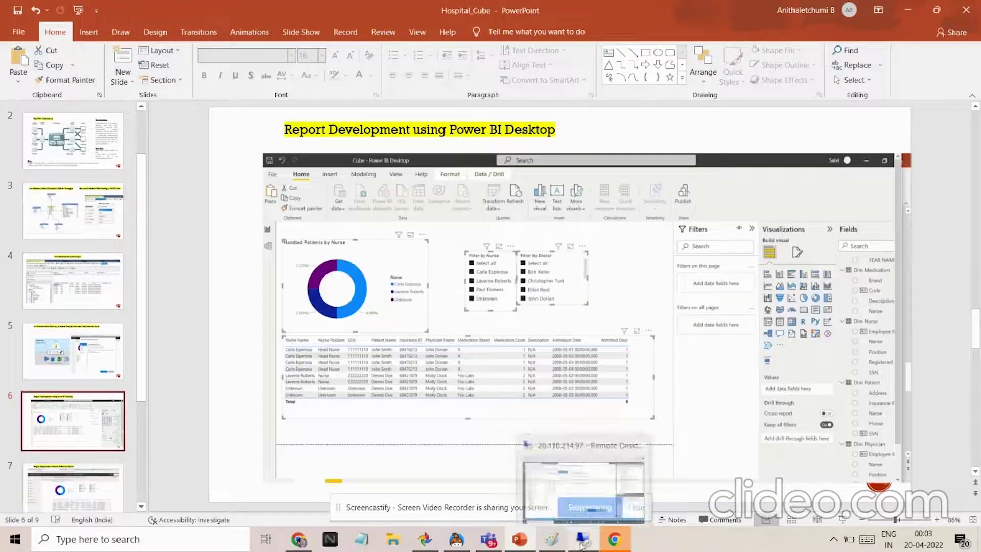
{"action": "left_click", "coordinate": [582, 544]}
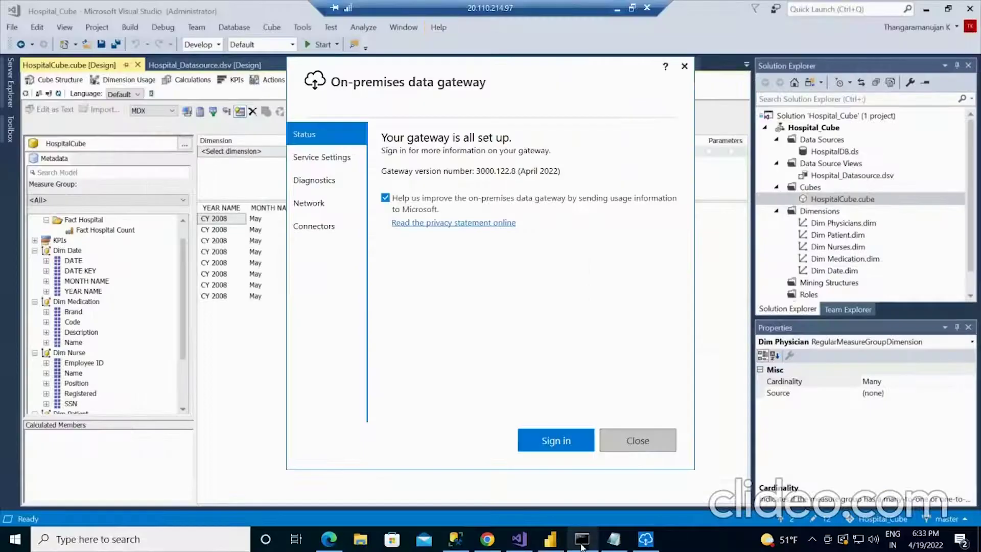
- Add a chart plotting Fact Hospital Count by patient Name to the Cube report
{"action": "left_click", "coordinate": [549, 545]}
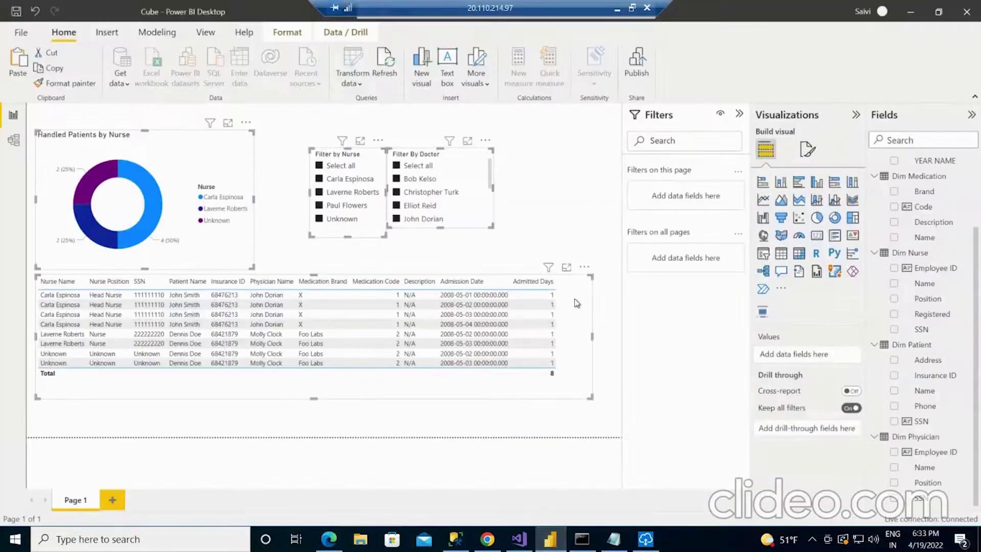
{"action": "left_click", "coordinate": [517, 426]}
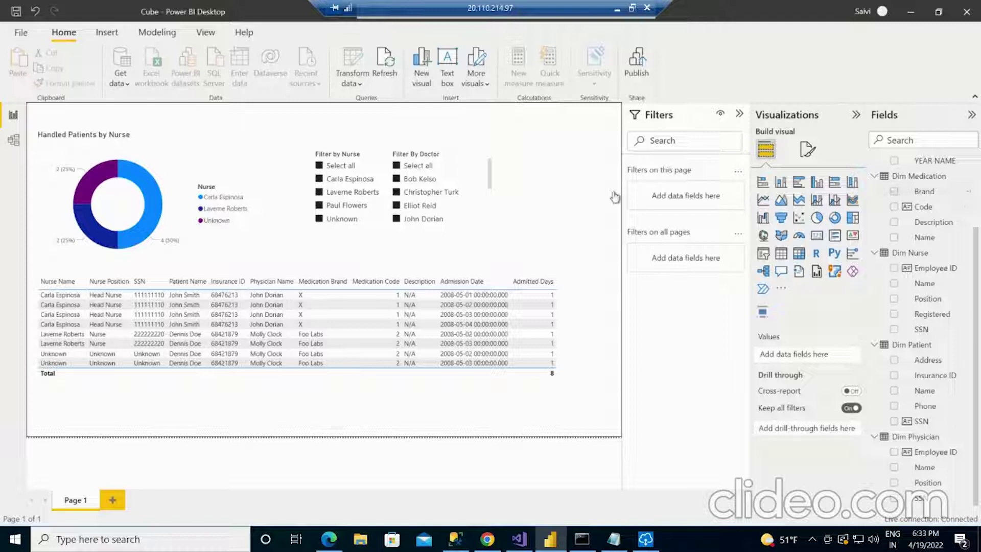
{"action": "left_click", "coordinate": [782, 202]}
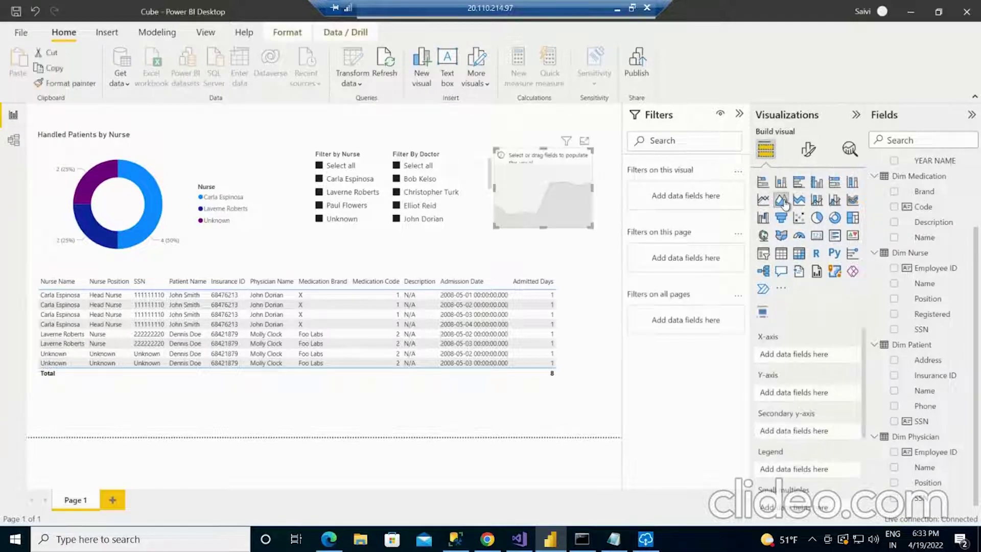
{"action": "left_click", "coordinate": [894, 391]}
{"action": "scroll", "coordinate": [969, 162], "scroll_direction": "up", "scroll_amount": 2}
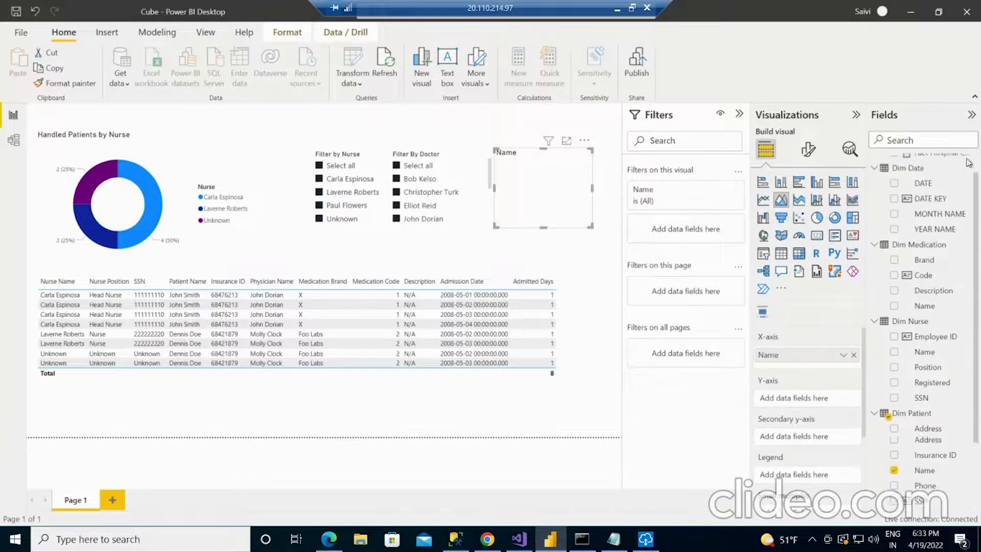
{"action": "scroll", "coordinate": [969, 162], "scroll_direction": "up", "scroll_amount": 1}
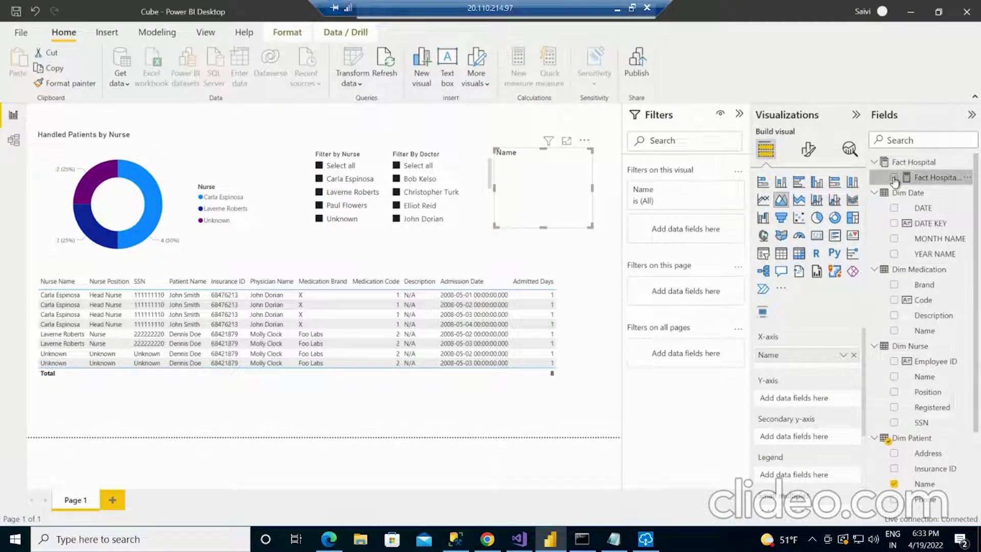
{"action": "left_click", "coordinate": [894, 178]}
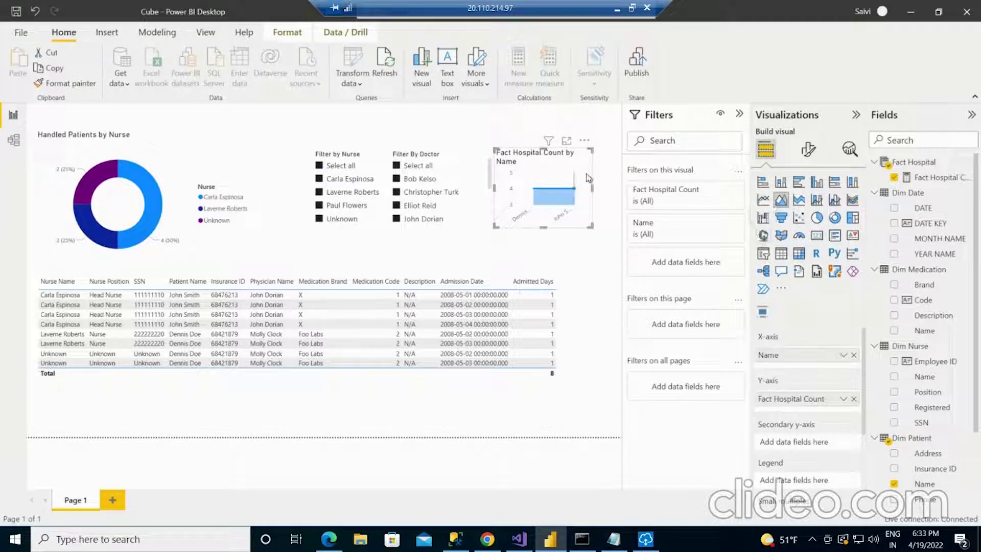
{"action": "mouse_move", "coordinate": [588, 177]}
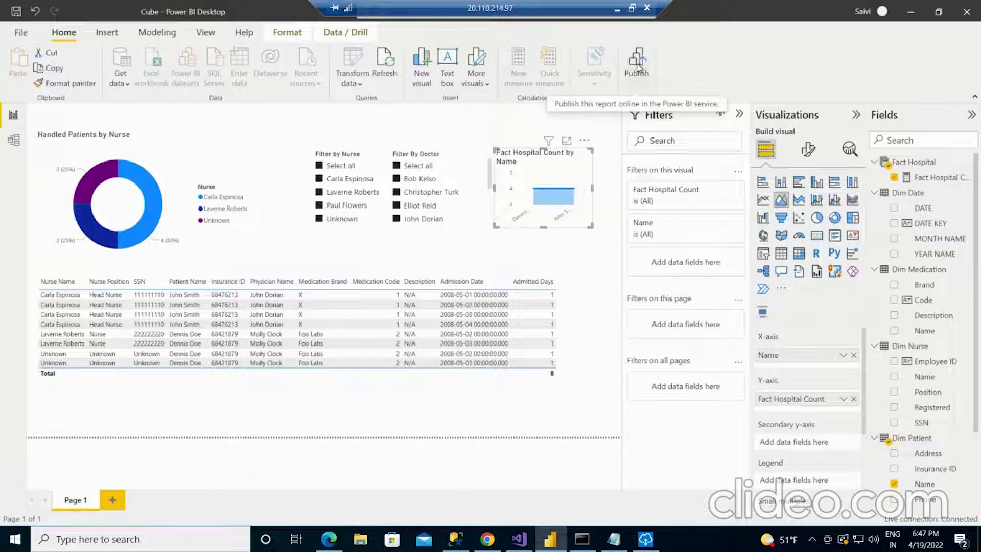
- Search My workspace for 'pat' and open PatientReport in Chrome
{"action": "left_click", "coordinate": [488, 541]}
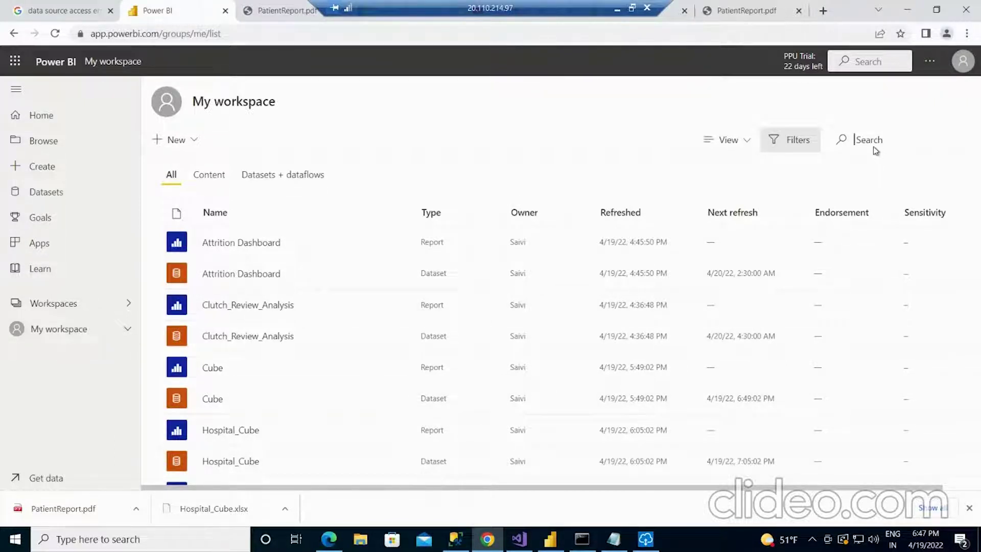
{"action": "type", "text": "patient"}
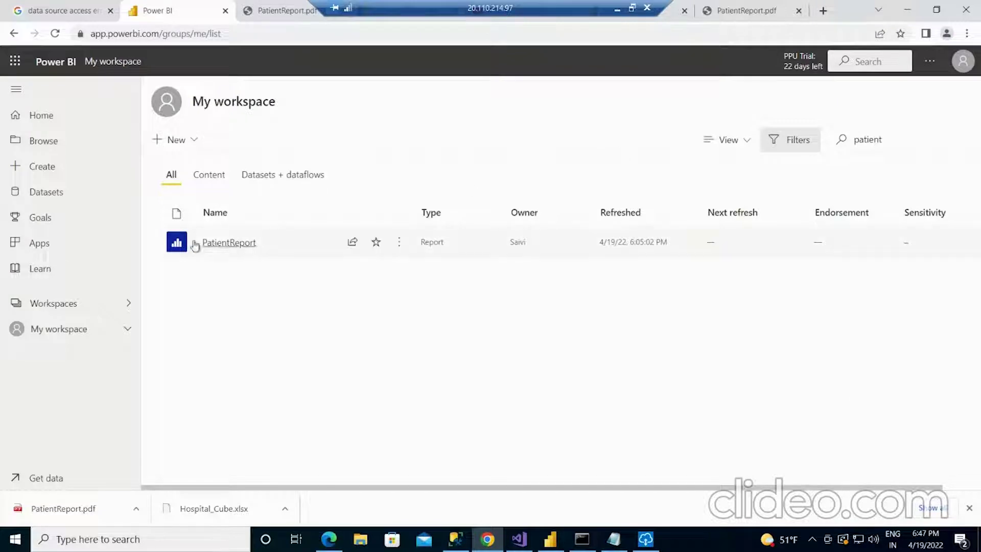
{"action": "left_click", "coordinate": [218, 244]}
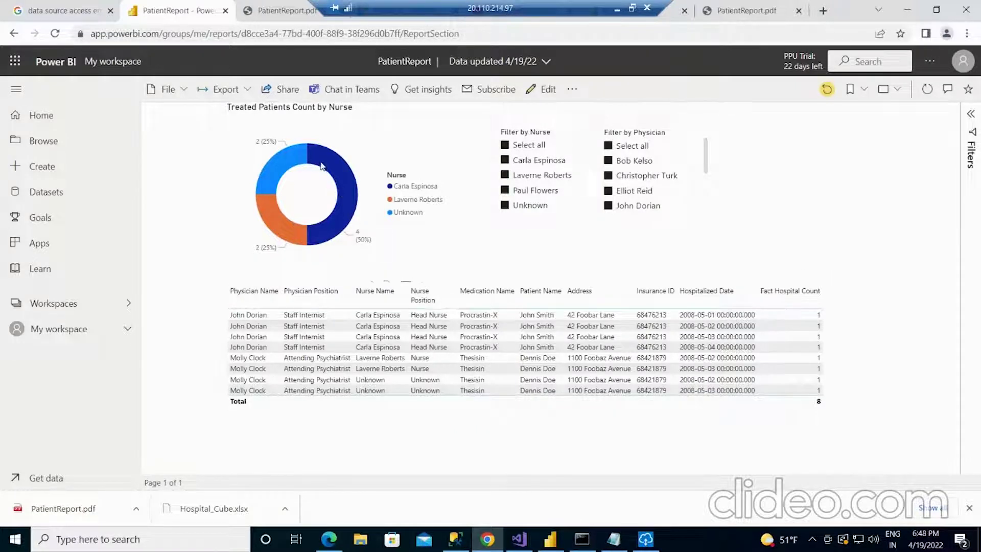
- Filter to nurse Carla Espinosa's donut slice and reset the Physician slicer to Select all
{"action": "mouse_move", "coordinate": [321, 164]}
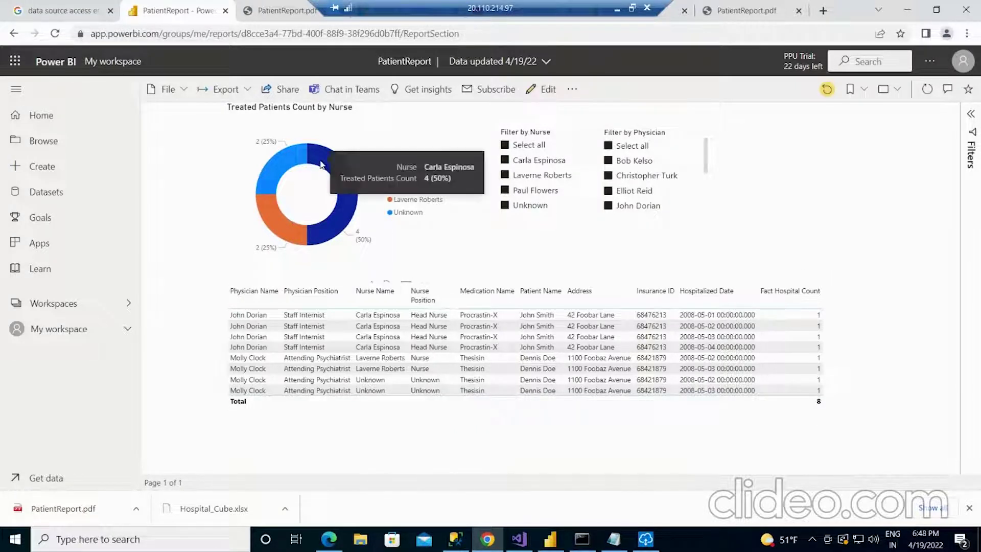
{"action": "left_click", "coordinate": [350, 208]}
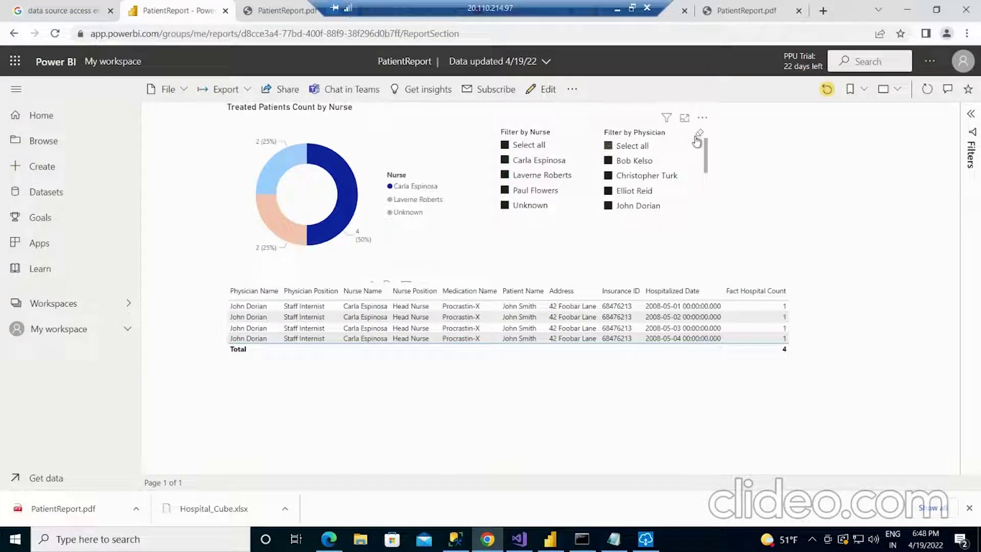
{"action": "left_click", "coordinate": [698, 135]}
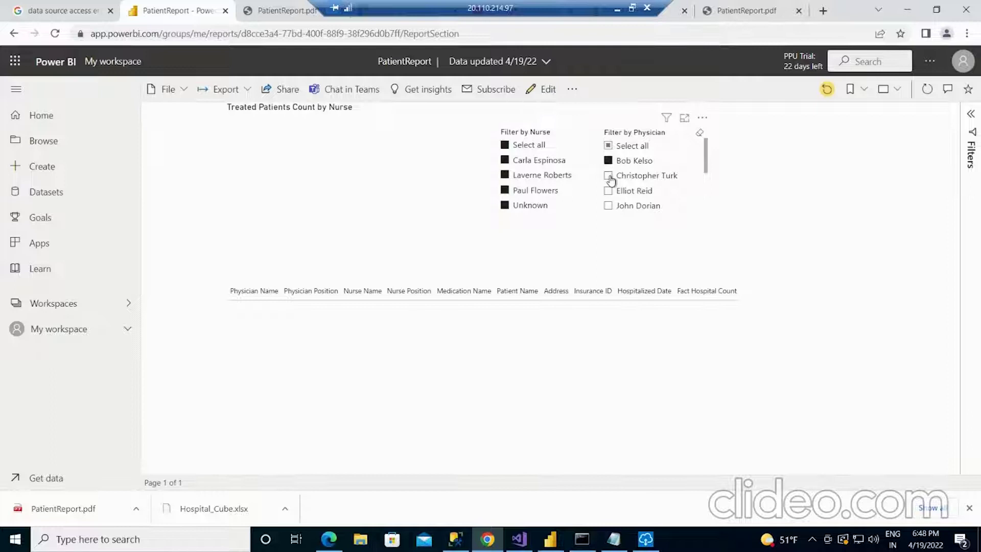
{"action": "left_click", "coordinate": [609, 176]}
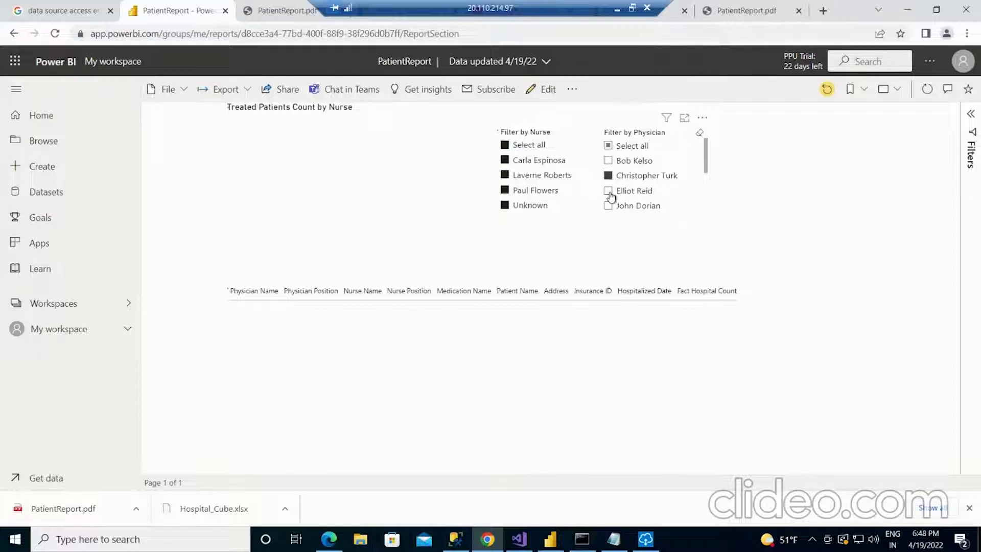
{"action": "left_click", "coordinate": [609, 145]}
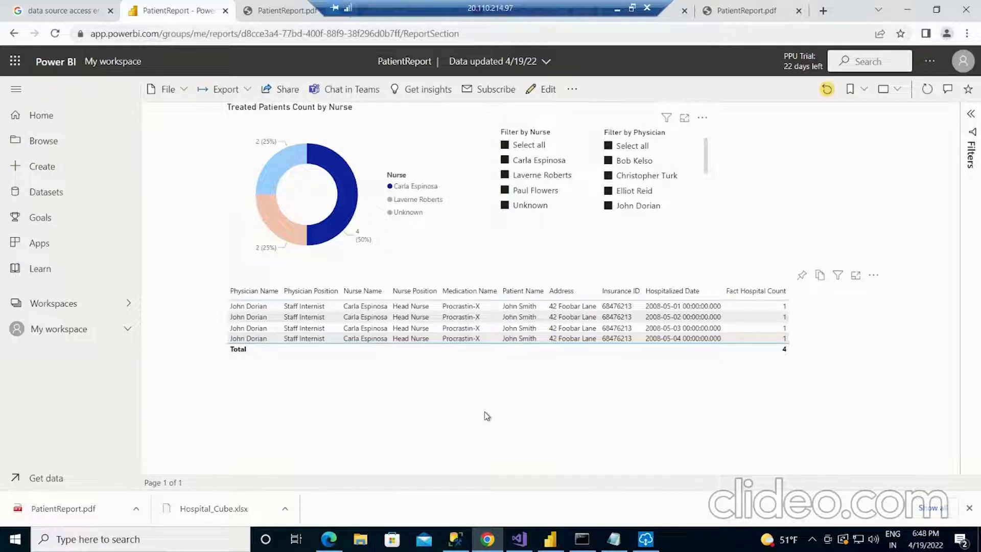
- Show the Export choices, view the downloaded PatientReport.pdf, and return to the Power BI tab
{"action": "left_click", "coordinate": [247, 93]}
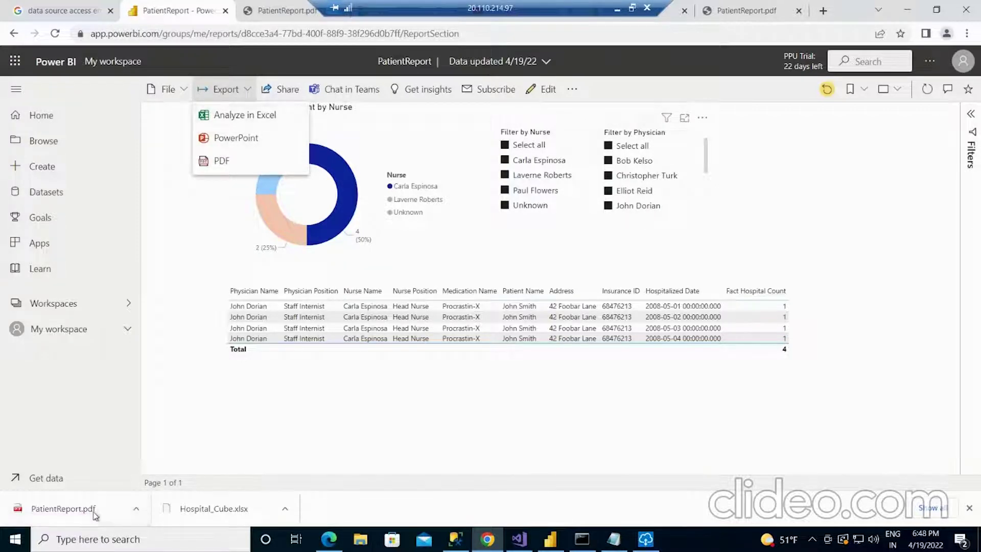
{"action": "left_click", "coordinate": [94, 512]}
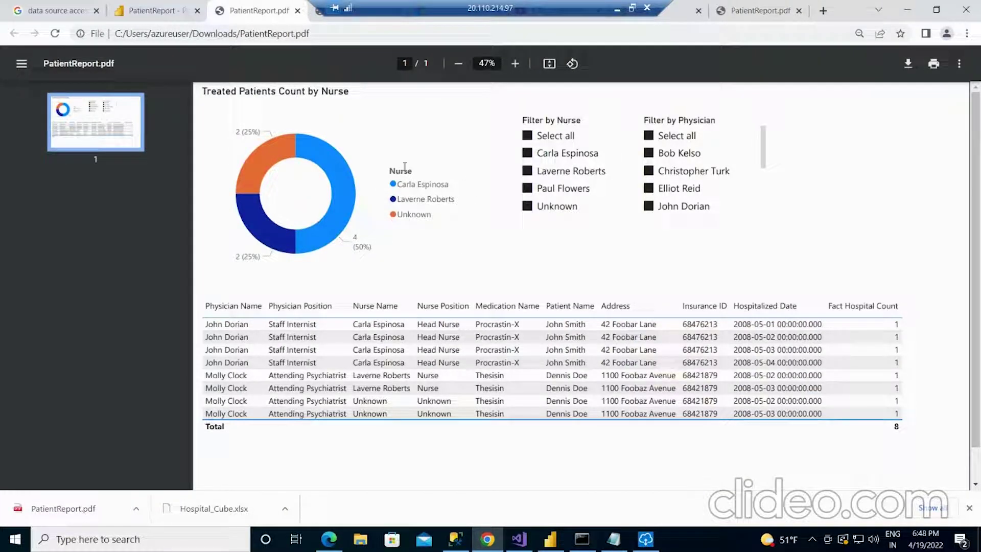
{"action": "left_click", "coordinate": [162, 12]}
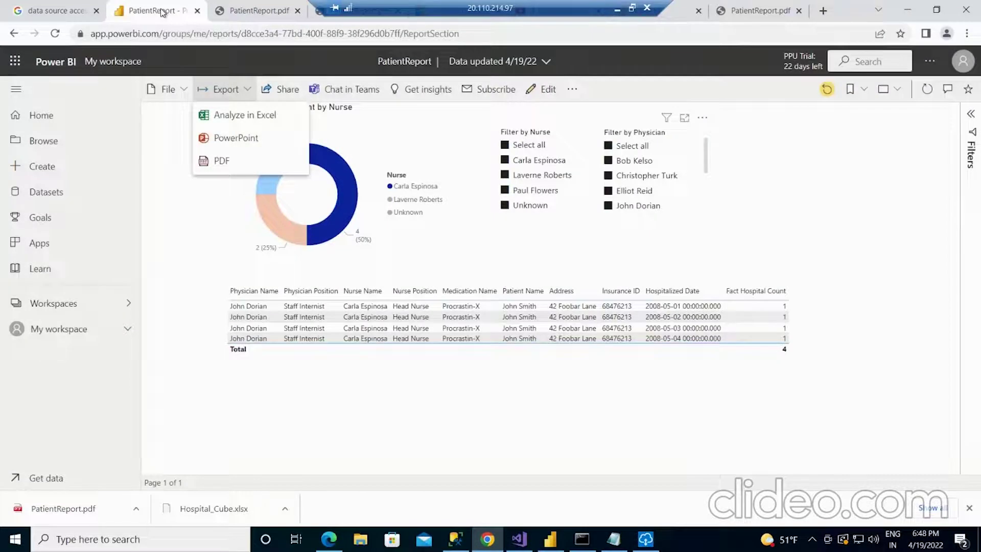
- Create a new report from the published Hospital_Cube dataset via Pick a published dataset
{"action": "left_click", "coordinate": [516, 420]}
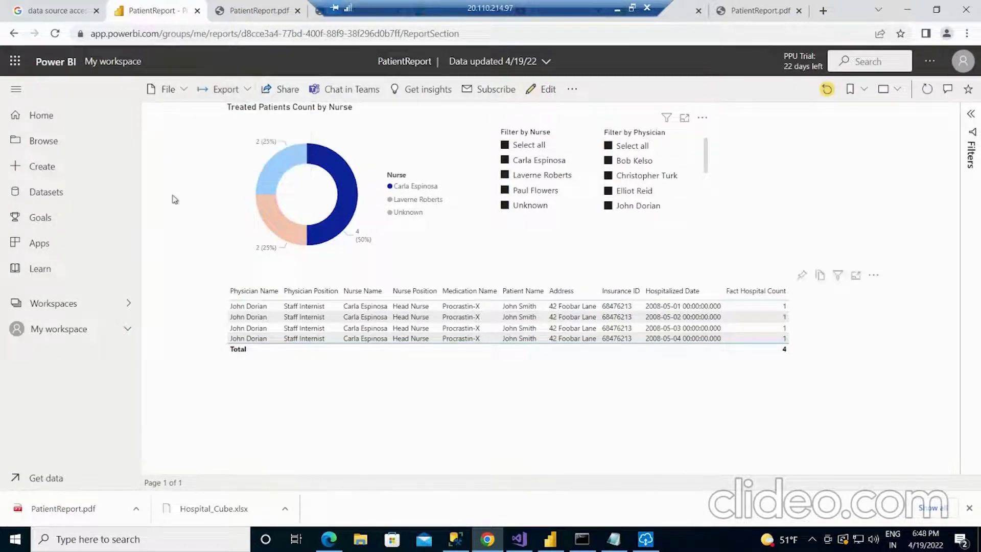
{"action": "left_click", "coordinate": [43, 167]}
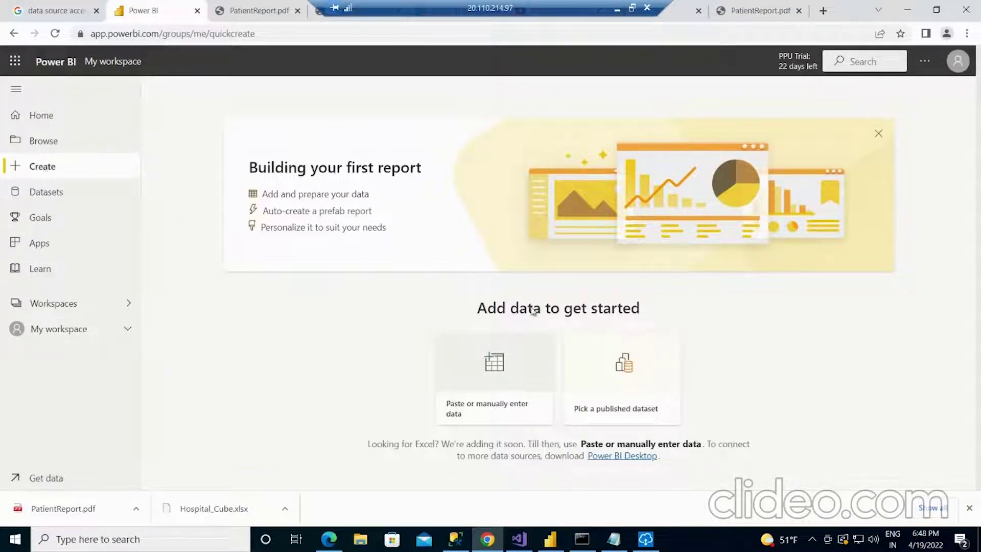
{"action": "left_click", "coordinate": [628, 390]}
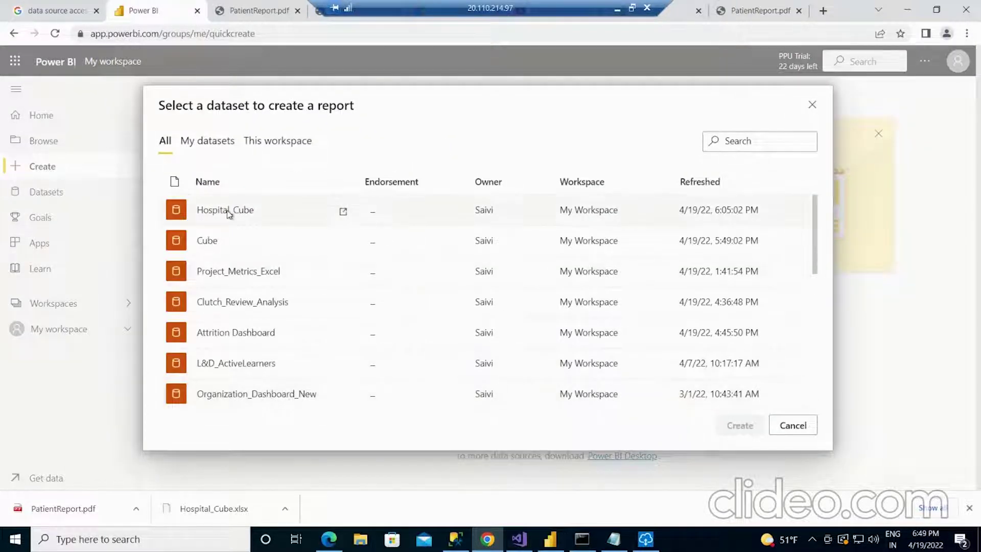
{"action": "left_click", "coordinate": [238, 214]}
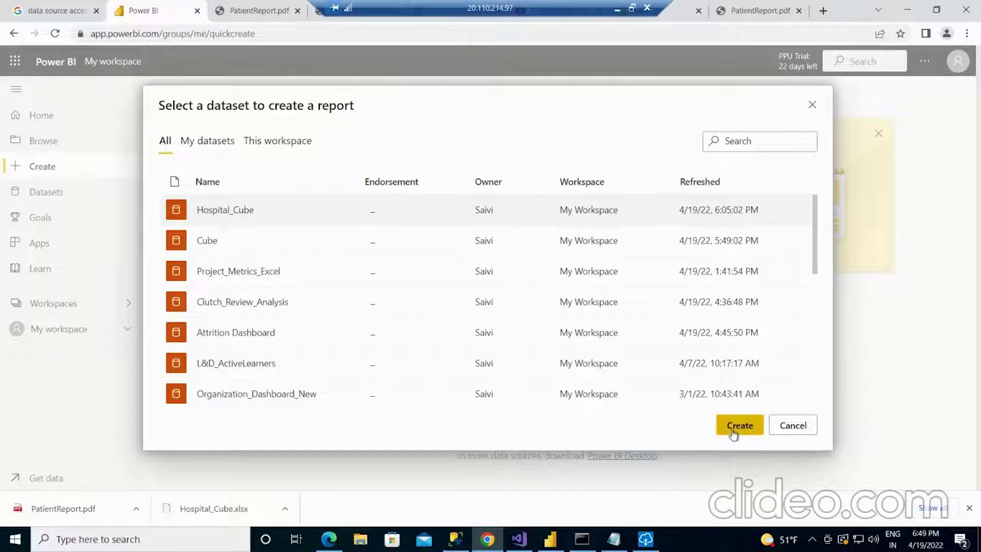
{"action": "left_click", "coordinate": [740, 431]}
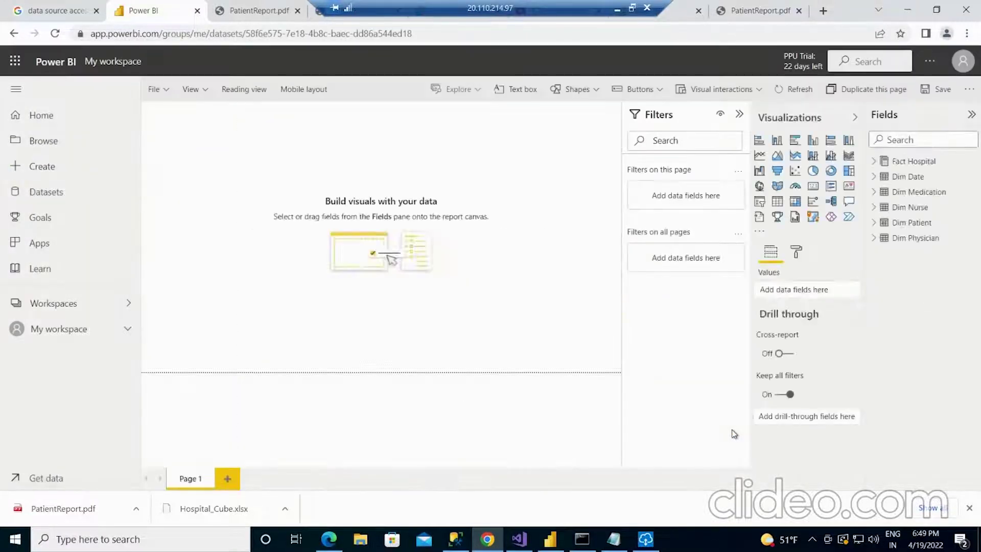
- Build a table of Fact Hospital Count by Dim Nurse Name, three rows totalling 8
{"action": "left_click", "coordinate": [875, 177]}
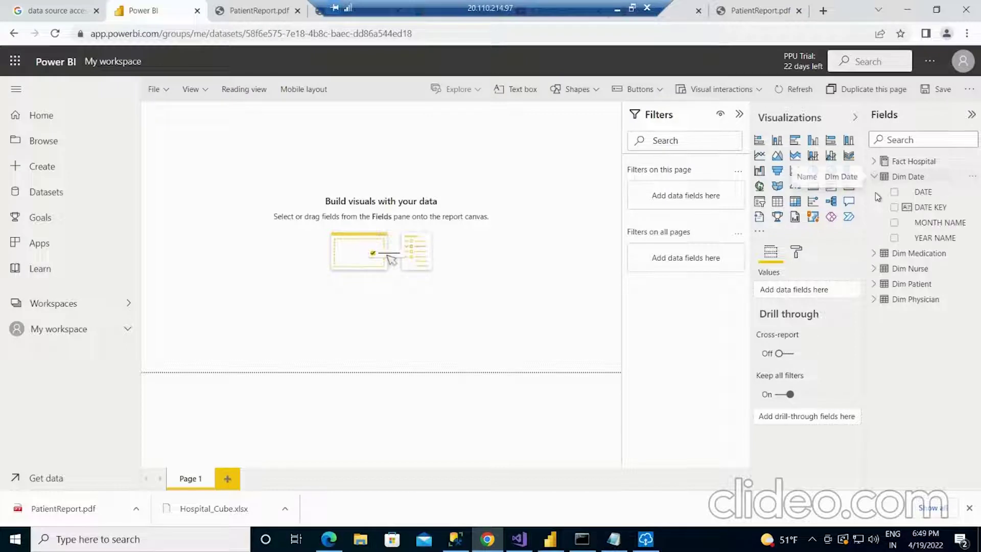
{"action": "left_click", "coordinate": [874, 254]}
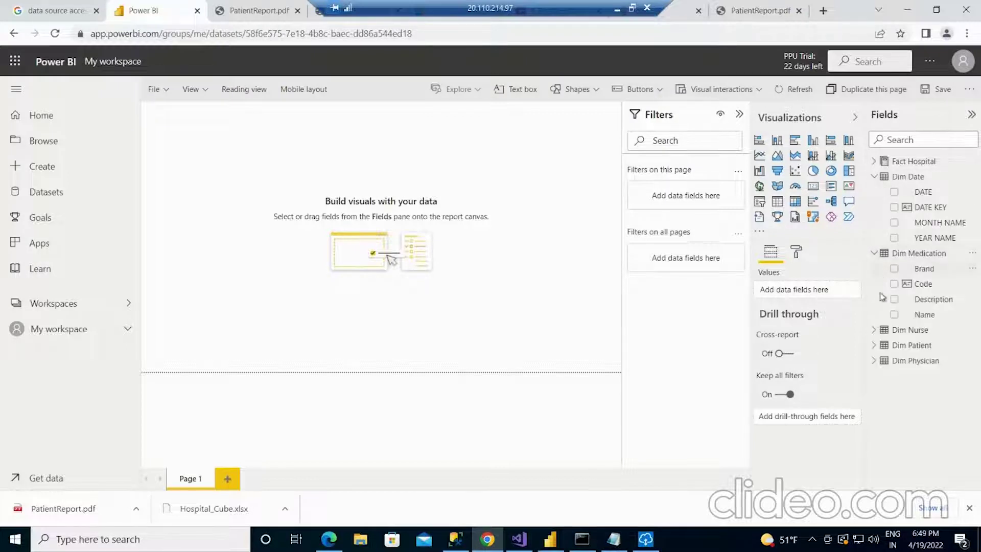
{"action": "left_click", "coordinate": [875, 330]}
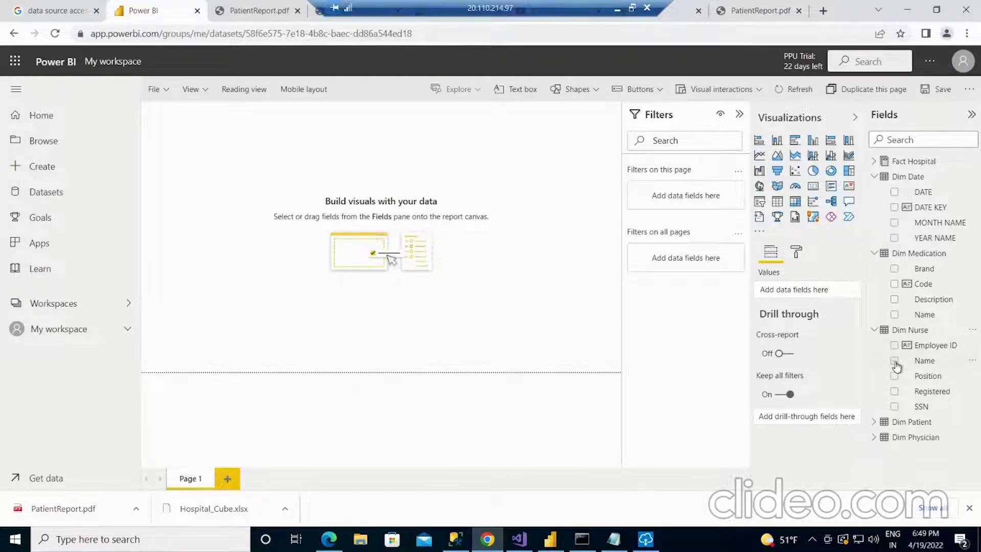
{"action": "left_click", "coordinate": [894, 361]}
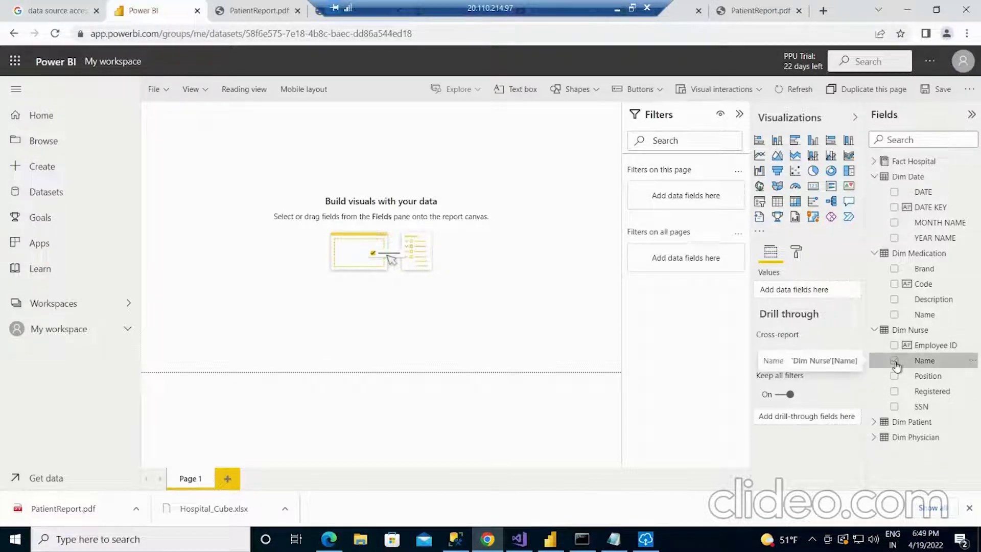
{"action": "left_click", "coordinate": [874, 162]}
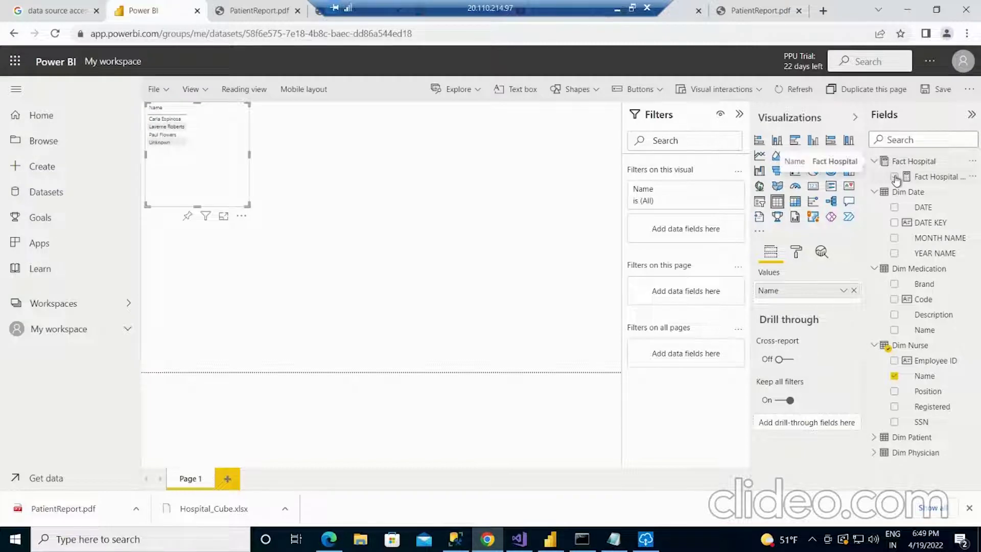
{"action": "left_click", "coordinate": [894, 177]}
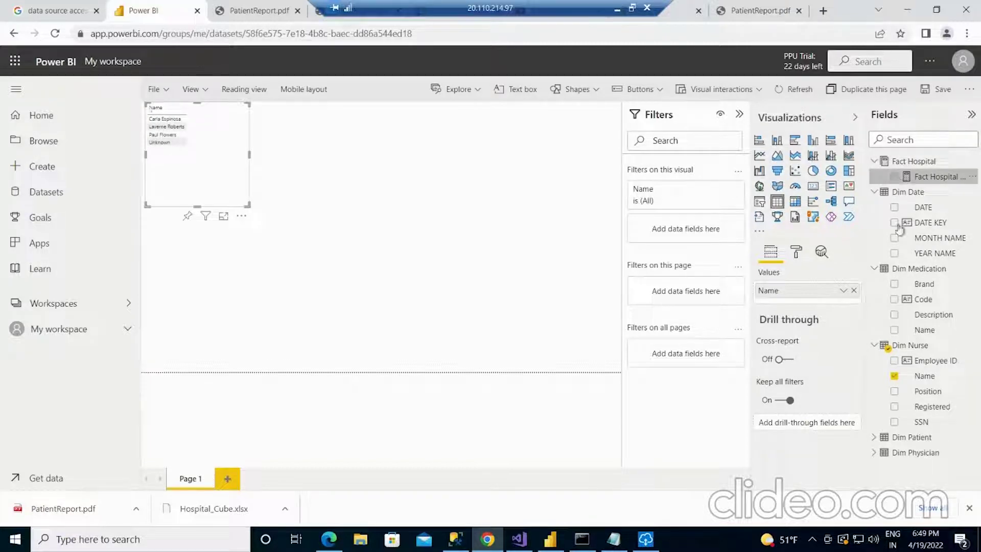
{"action": "left_click", "coordinate": [875, 438]}
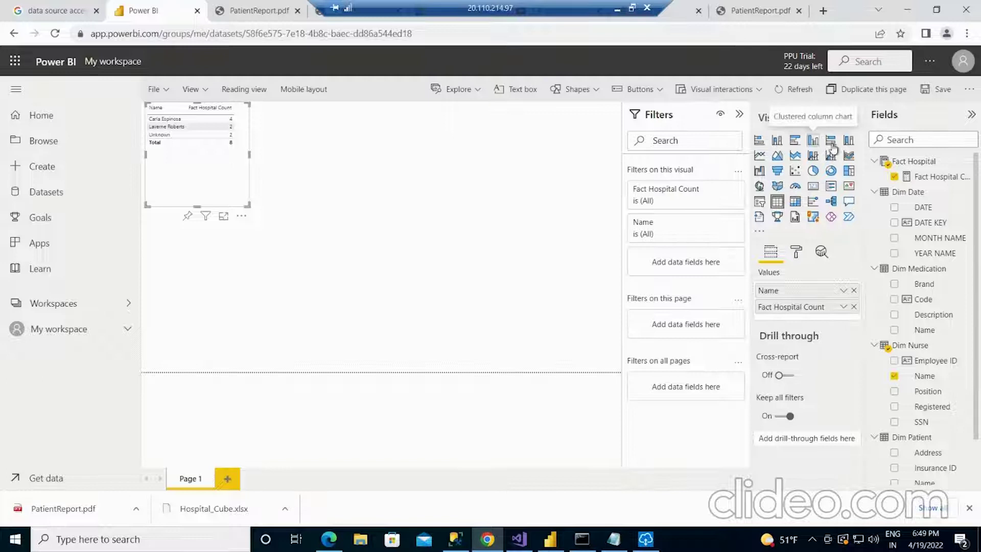
- Switch the nurse table to a clustered bar chart with three bars and resize it larger
{"action": "left_click", "coordinate": [795, 147]}
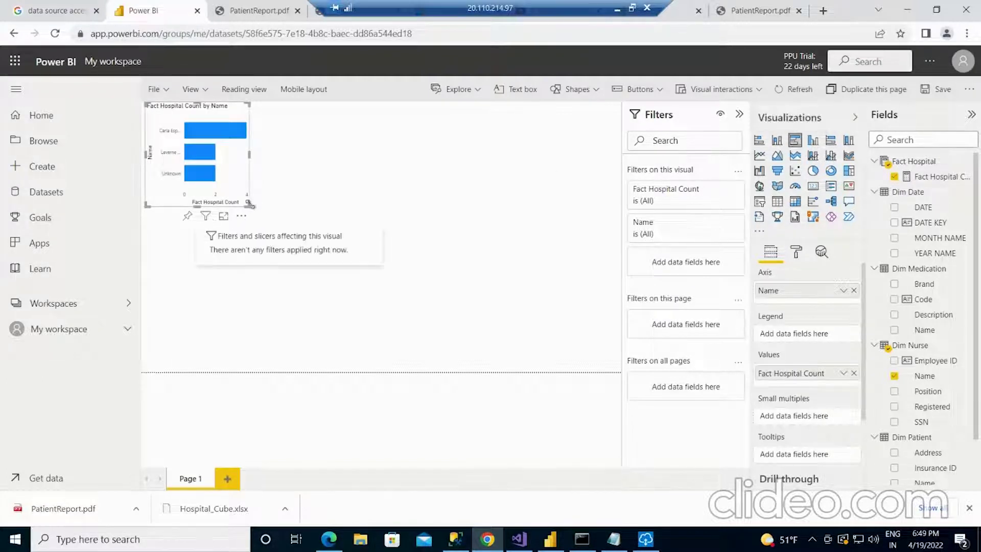
{"action": "left_click_drag", "start_coordinate": [248, 205], "coordinate": [365, 237]}
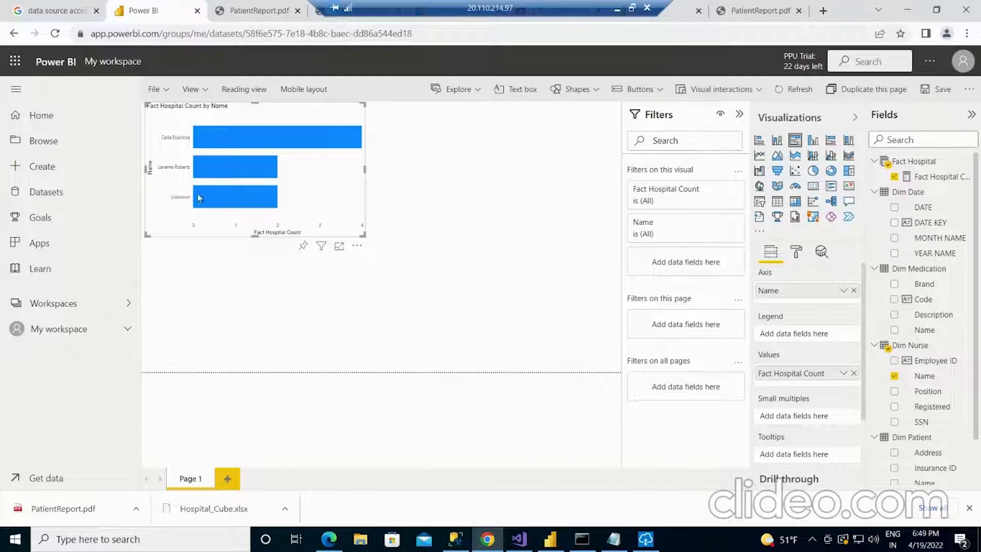
{"action": "mouse_move", "coordinate": [253, 201]}
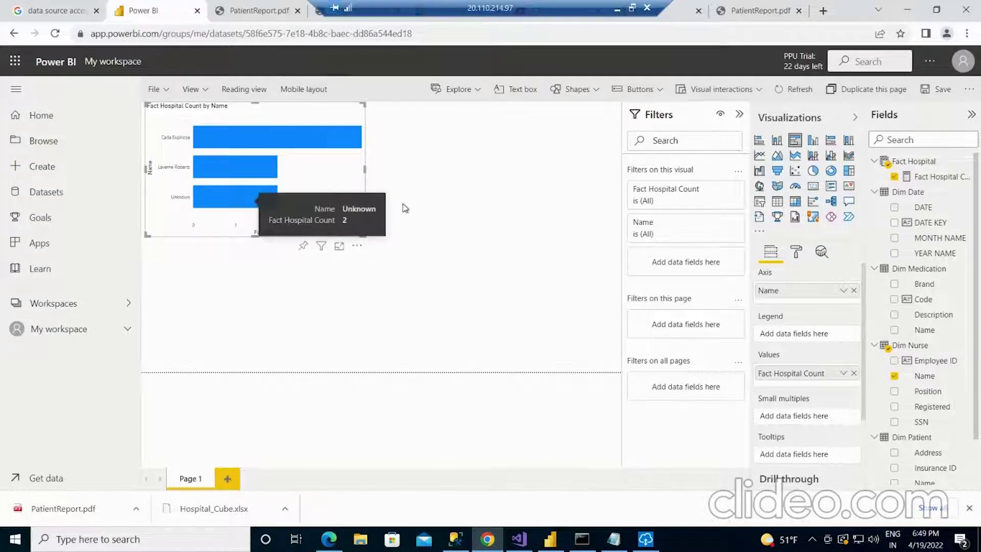